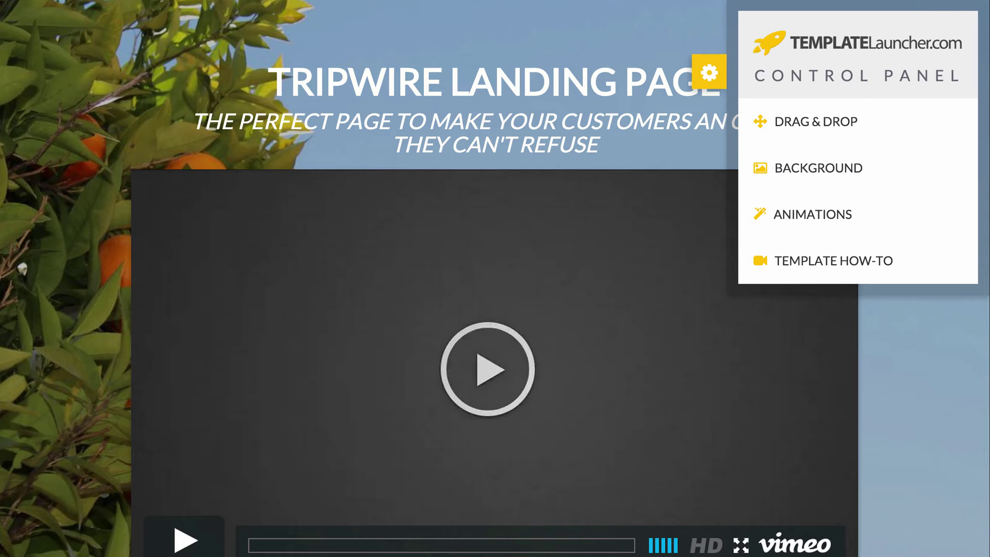
Scroll through the Tripwire template, then show and hide the TEMPLATE HOW-TO Watch Video option
{"action": "scroll", "coordinate": [648, 418], "scroll_direction": "down", "scroll_amount": 6}
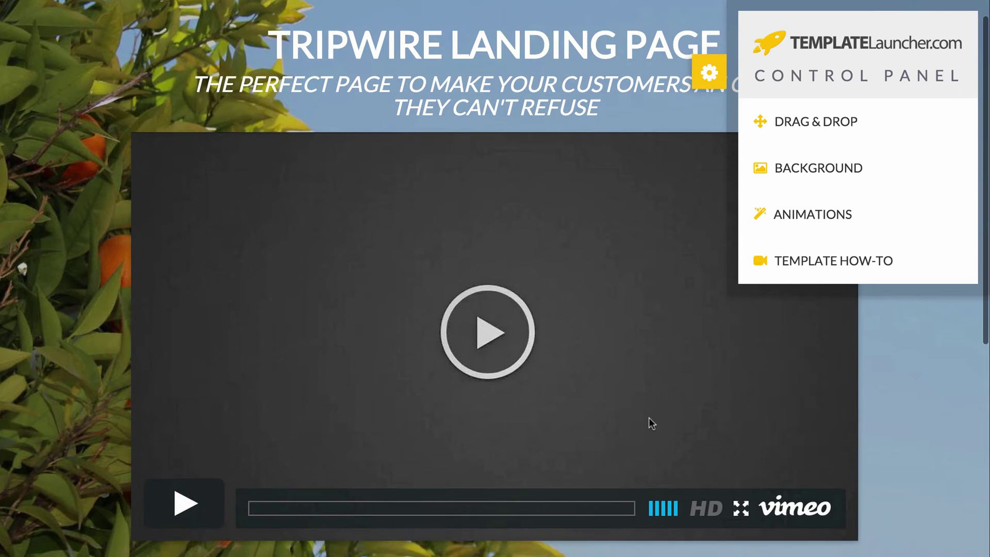
{"action": "scroll", "coordinate": [648, 418], "scroll_direction": "down", "scroll_amount": 5}
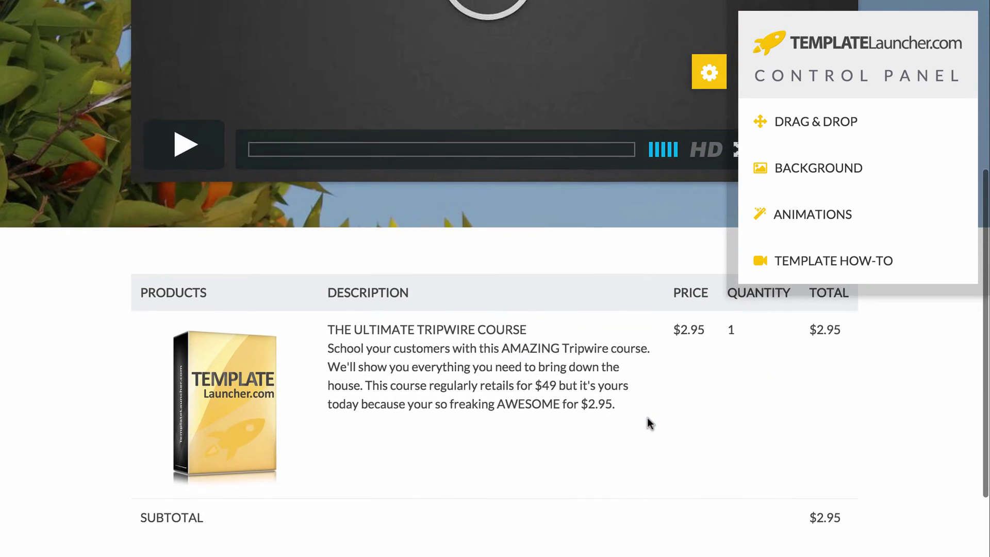
{"action": "scroll", "coordinate": [648, 418], "scroll_direction": "down", "scroll_amount": 4}
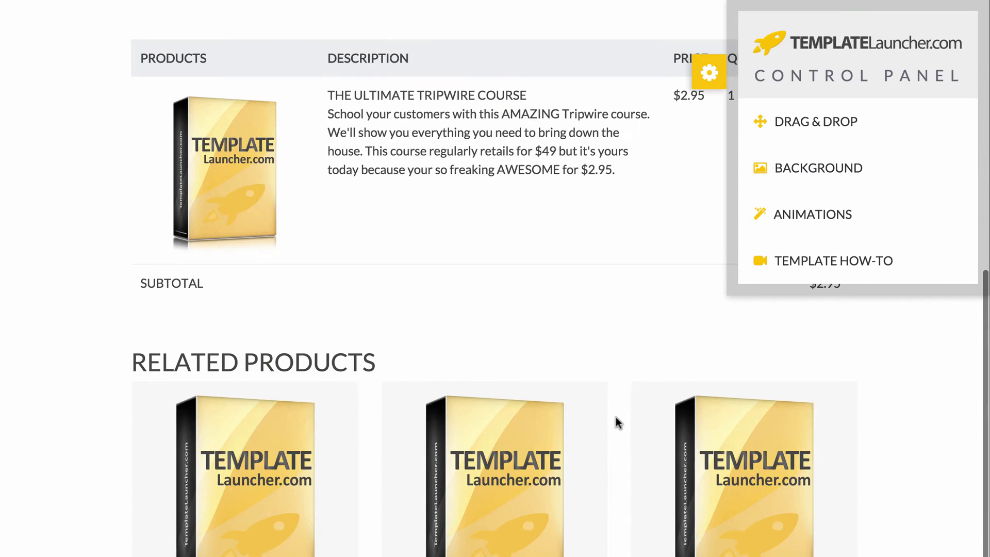
{"action": "scroll", "coordinate": [615, 420], "scroll_direction": "down", "scroll_amount": 8}
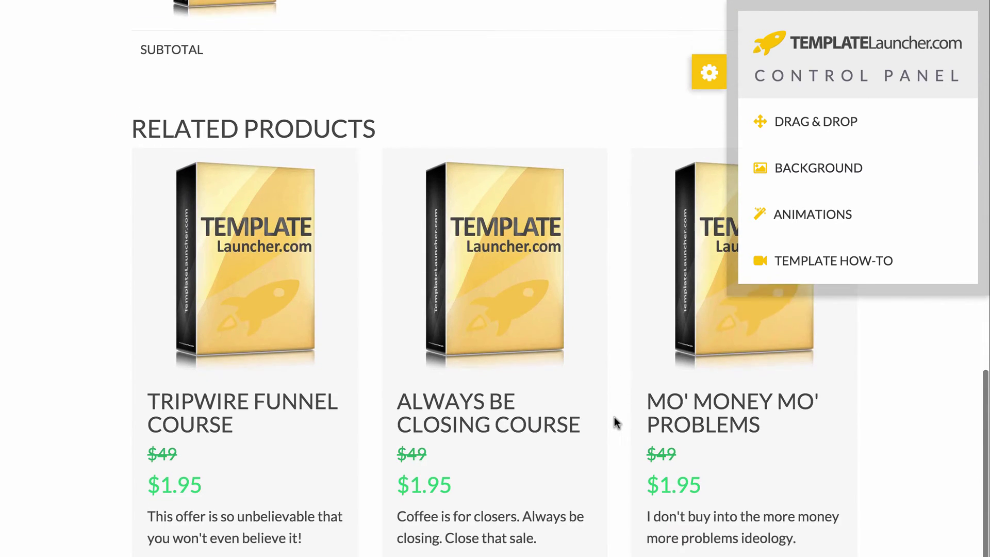
{"action": "scroll", "coordinate": [615, 420], "scroll_direction": "down", "scroll_amount": 2}
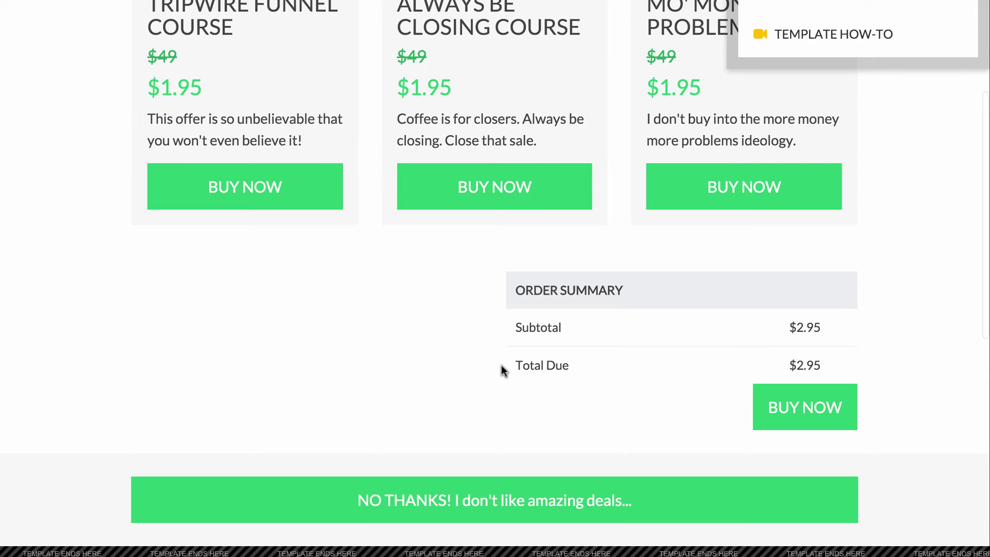
{"action": "scroll", "coordinate": [483, 311], "scroll_direction": "up", "scroll_amount": 15}
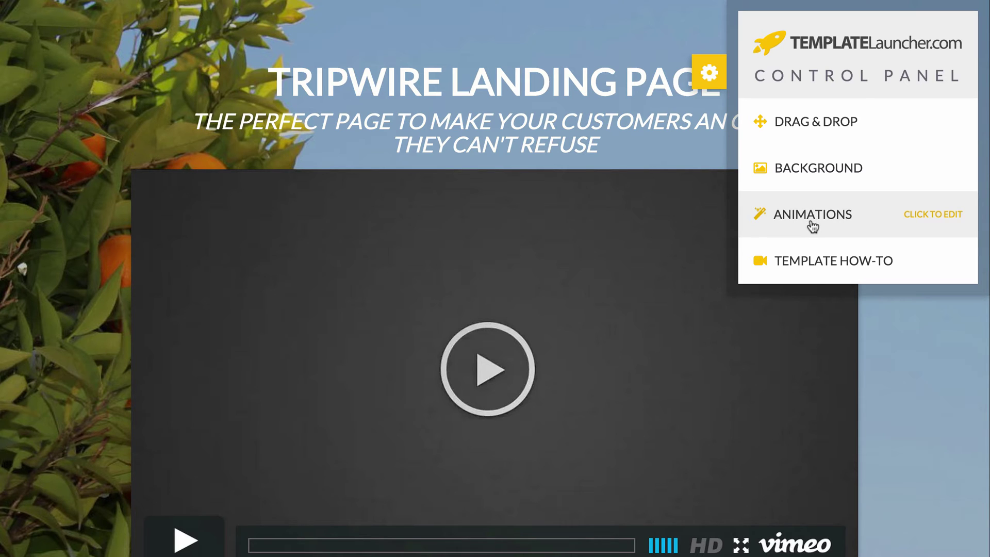
{"action": "left_click", "coordinate": [857, 264]}
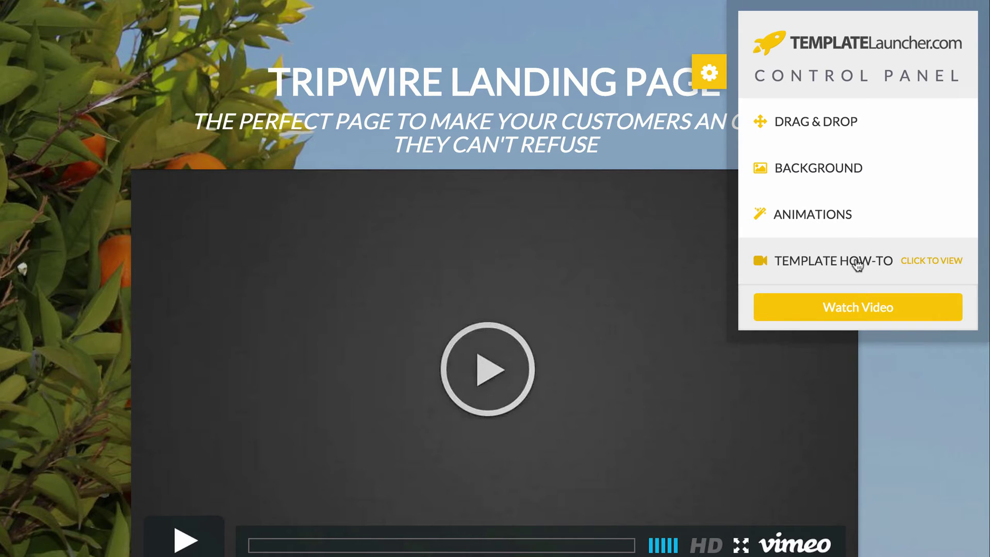
{"action": "left_click", "coordinate": [857, 264]}
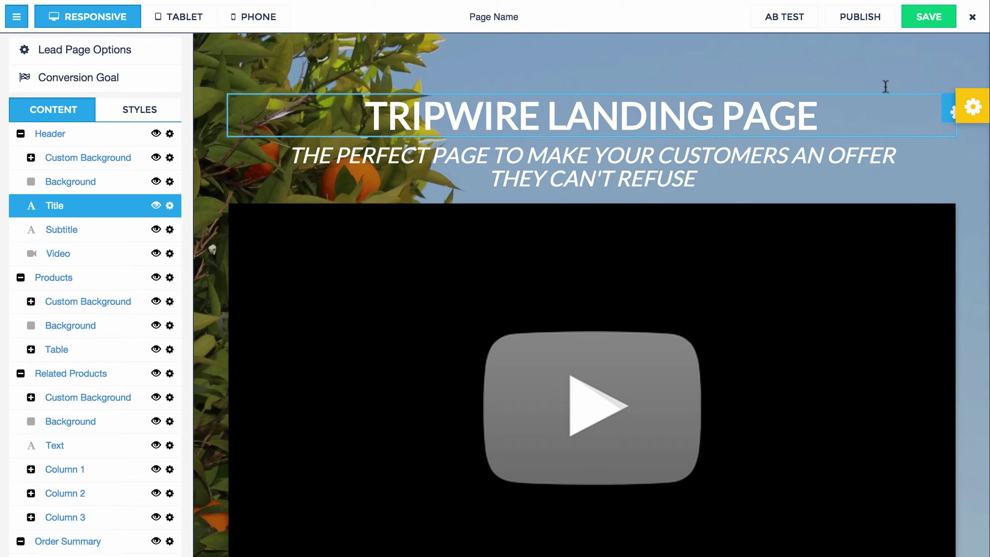
Open the yellow-gear template control panel, close it, and open it again
{"action": "left_click", "coordinate": [973, 109]}
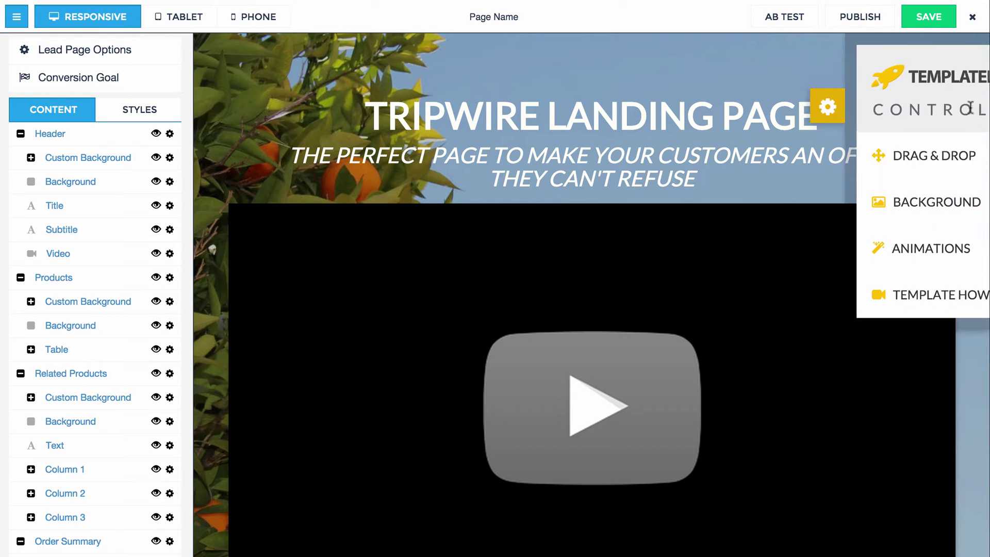
{"action": "left_click", "coordinate": [719, 119]}
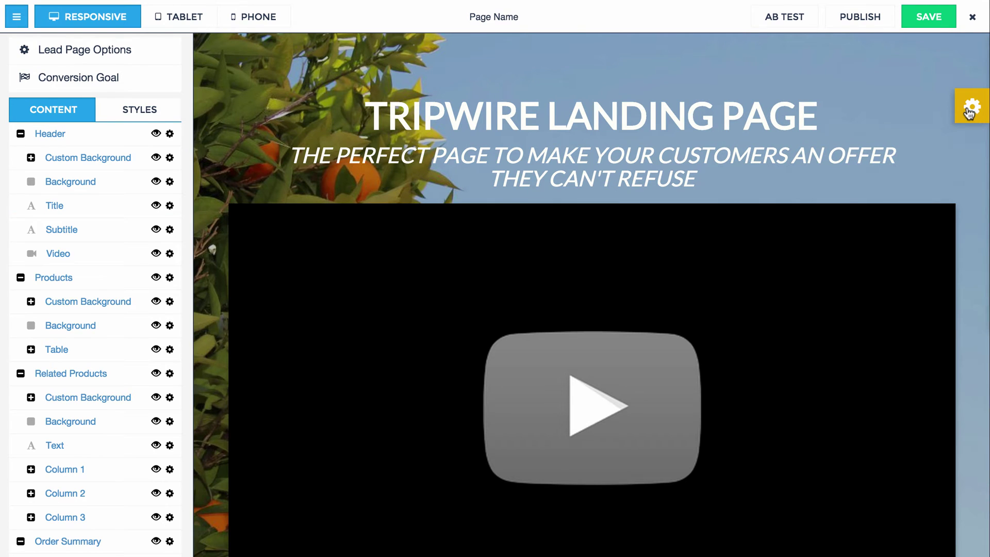
{"action": "left_click", "coordinate": [969, 110]}
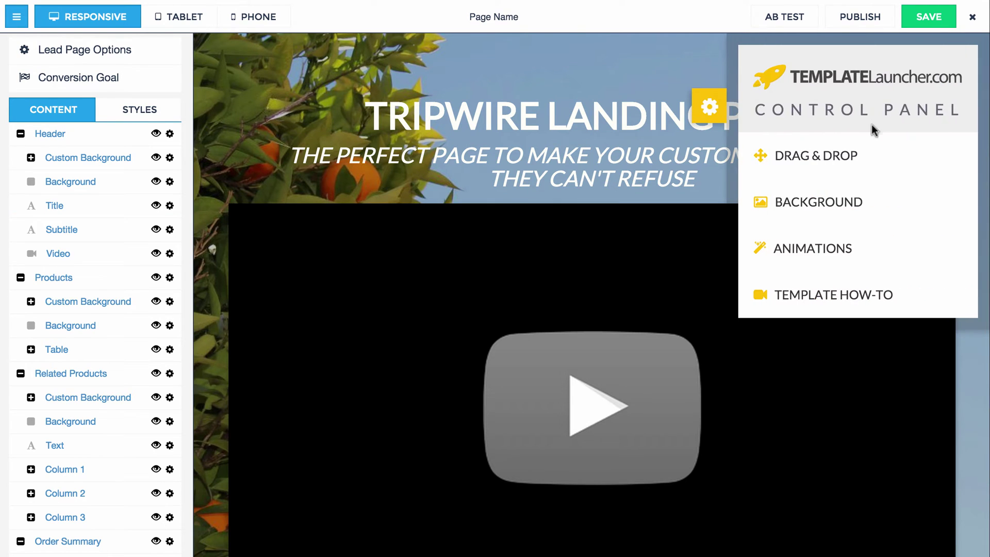
Reorder the page sections to Products, Order Summary, Header, Related Products, No Thanks
{"action": "left_click", "coordinate": [866, 156]}
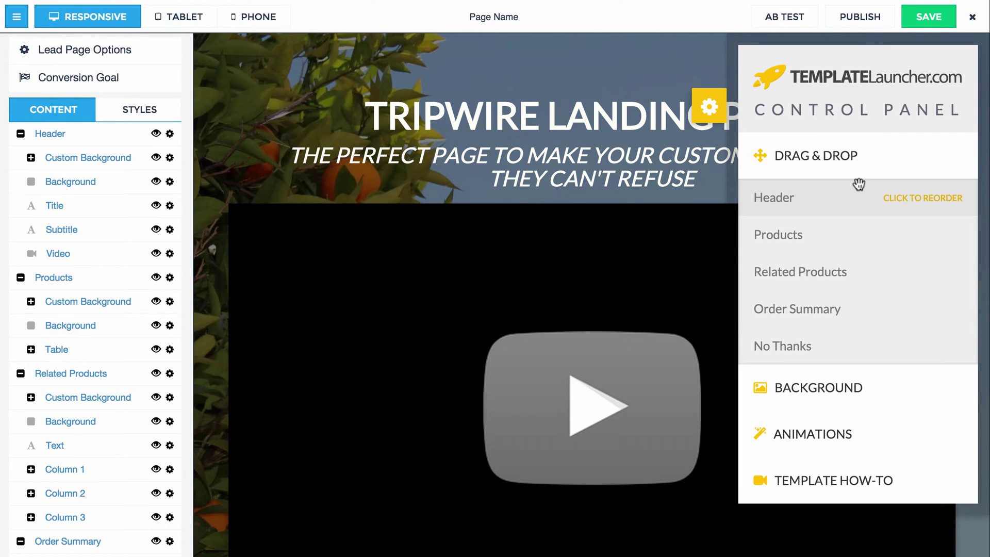
{"action": "left_click_drag", "start_coordinate": [817, 194], "coordinate": [843, 244]}
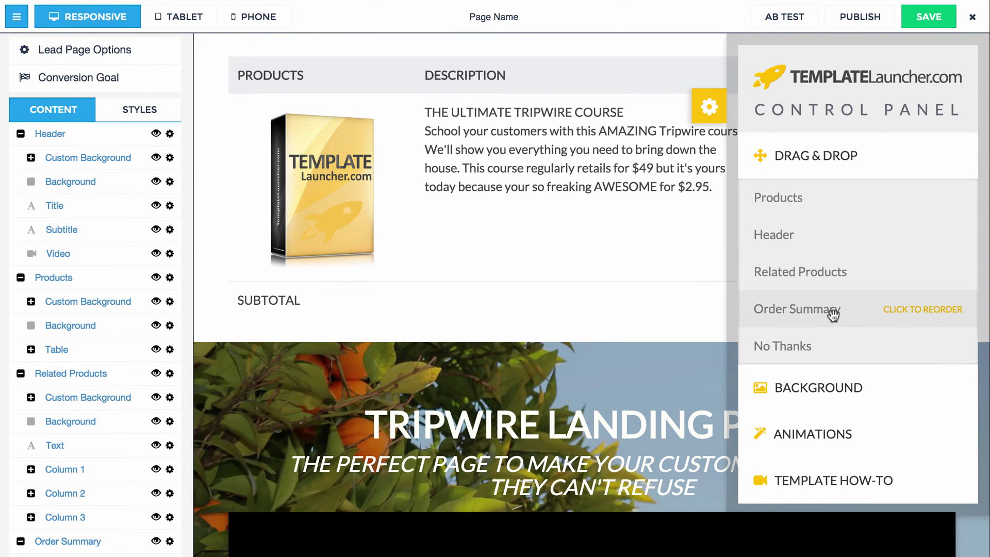
{"action": "left_click_drag", "start_coordinate": [782, 310], "coordinate": [817, 189]}
{"action": "left_click_drag", "start_coordinate": [790, 238], "coordinate": [814, 181]}
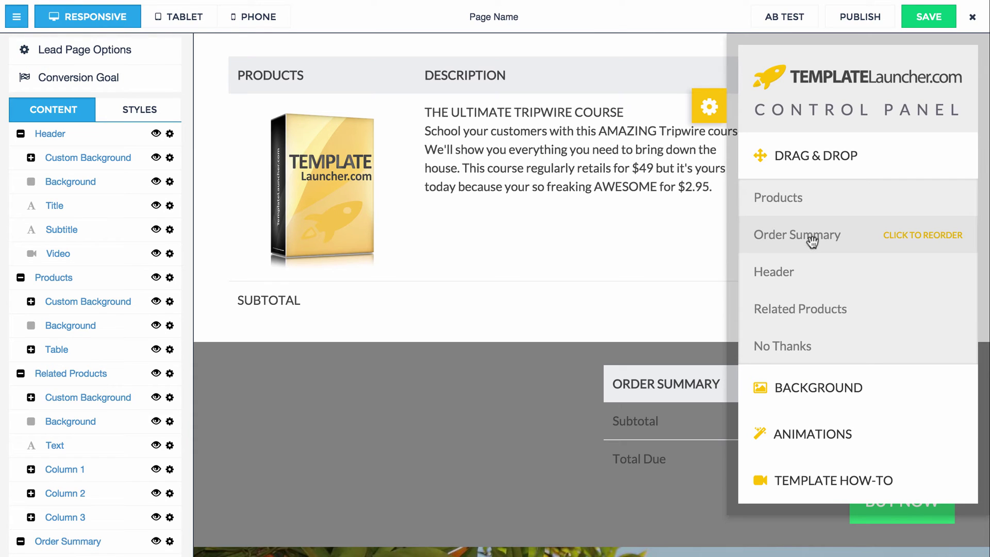
Swap the Order Summary columns so Column 2 comes before Column 1
{"action": "left_click", "coordinate": [865, 240]}
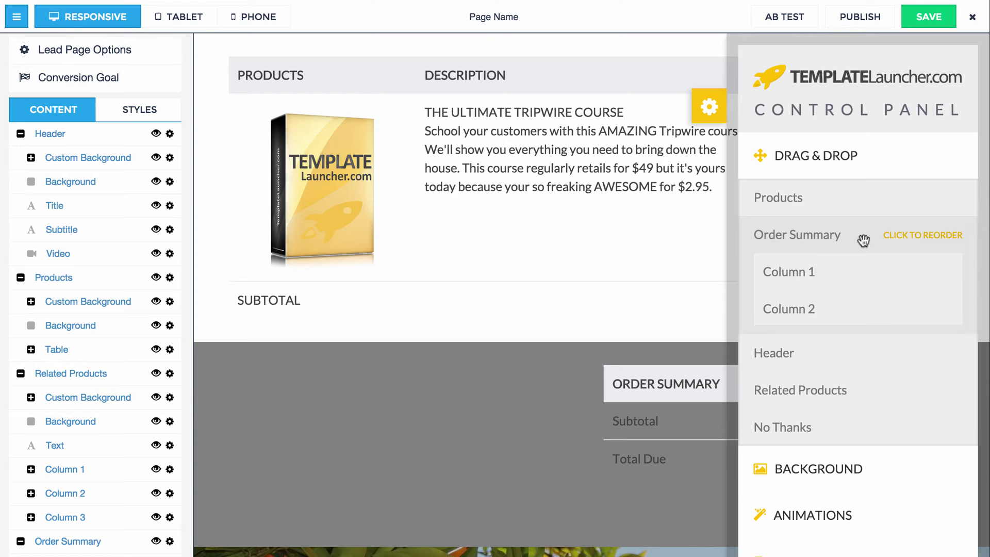
{"action": "left_click_drag", "start_coordinate": [824, 270], "coordinate": [828, 316]}
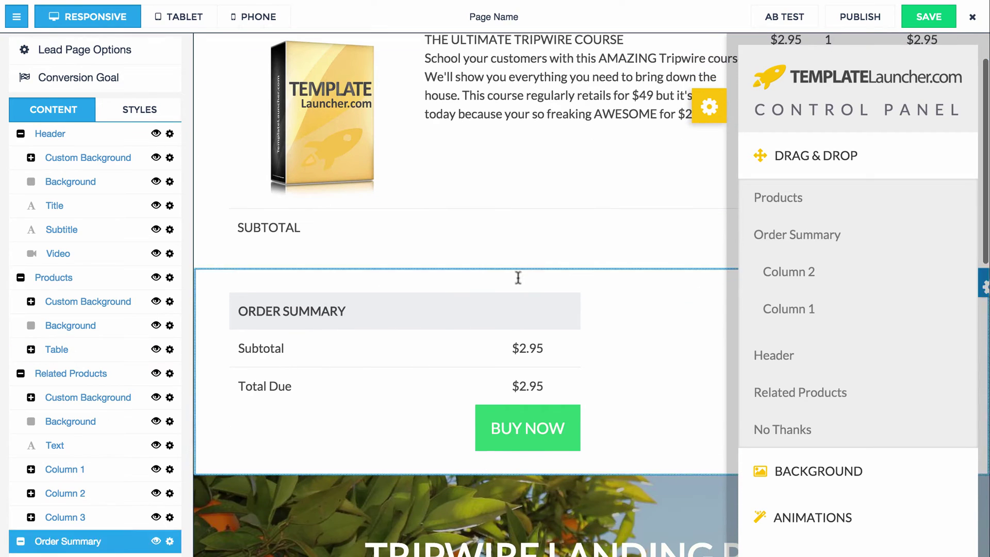
{"action": "left_click", "coordinate": [803, 235]}
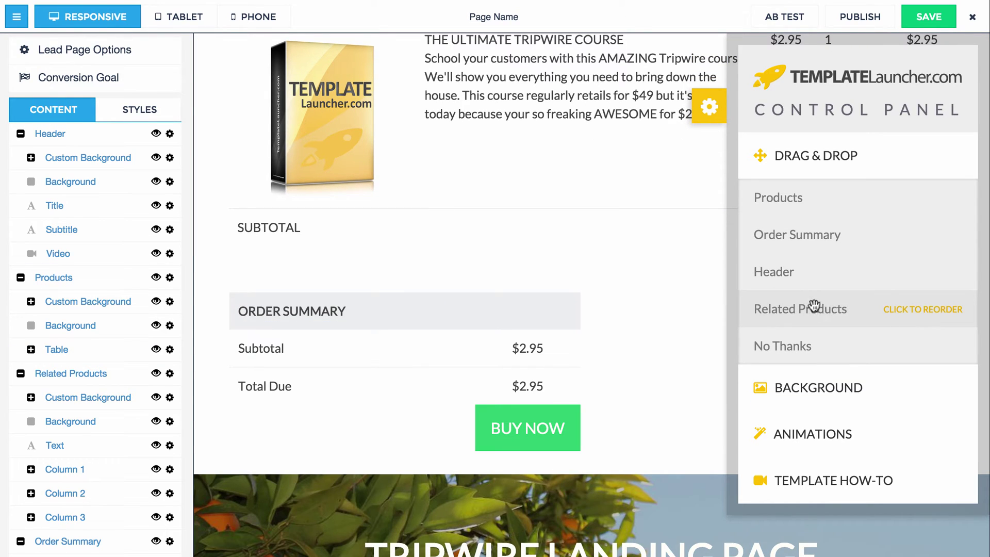
Move Related Products to the top and reorder its columns so Always Be Closing Course leads
{"action": "left_click_drag", "start_coordinate": [819, 309], "coordinate": [845, 189]}
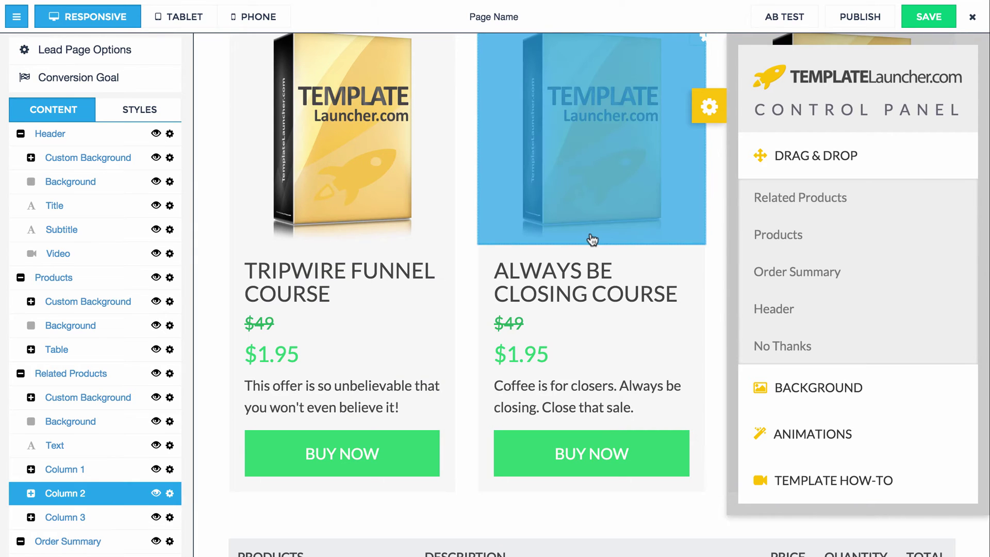
{"action": "left_click", "coordinate": [846, 201]}
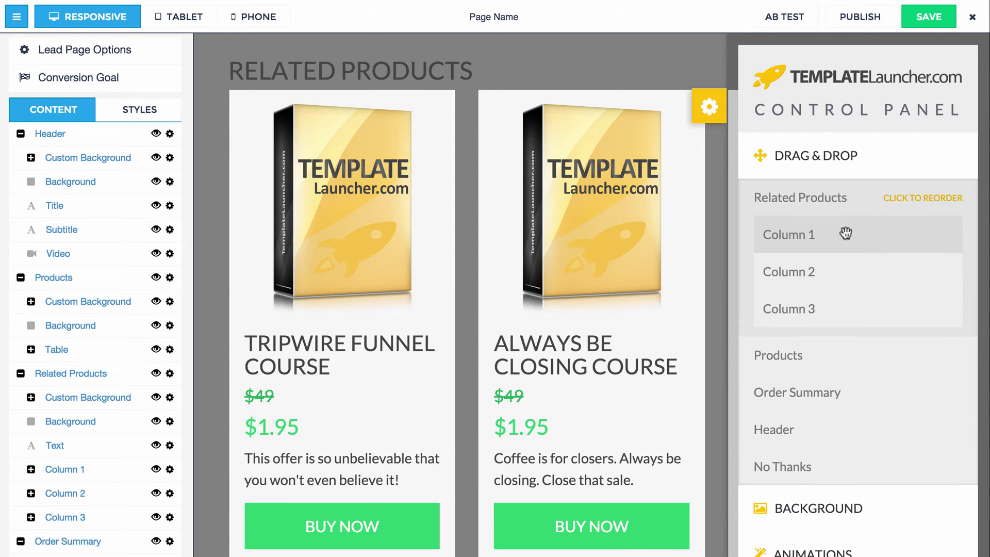
{"action": "left_click_drag", "start_coordinate": [845, 231], "coordinate": [857, 272]}
{"action": "left_click_drag", "start_coordinate": [853, 308], "coordinate": [857, 269]}
{"action": "left_click", "coordinate": [818, 199]}
Move Related Products lower and return the Header section to the top
{"action": "left_click_drag", "start_coordinate": [811, 199], "coordinate": [818, 327]}
{"action": "scroll", "coordinate": [637, 250], "scroll_direction": "down", "scroll_amount": 10}
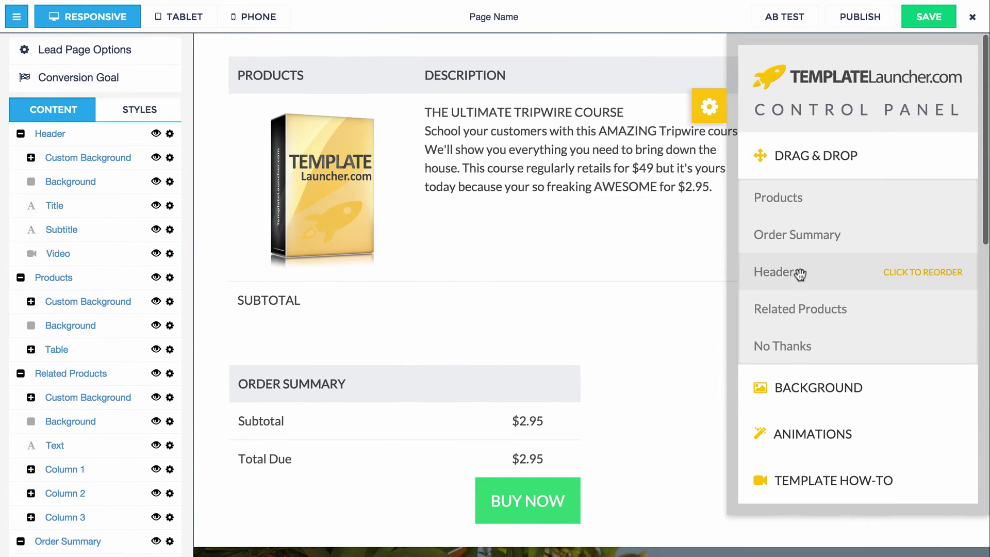
{"action": "left_click_drag", "start_coordinate": [819, 278], "coordinate": [872, 177]}
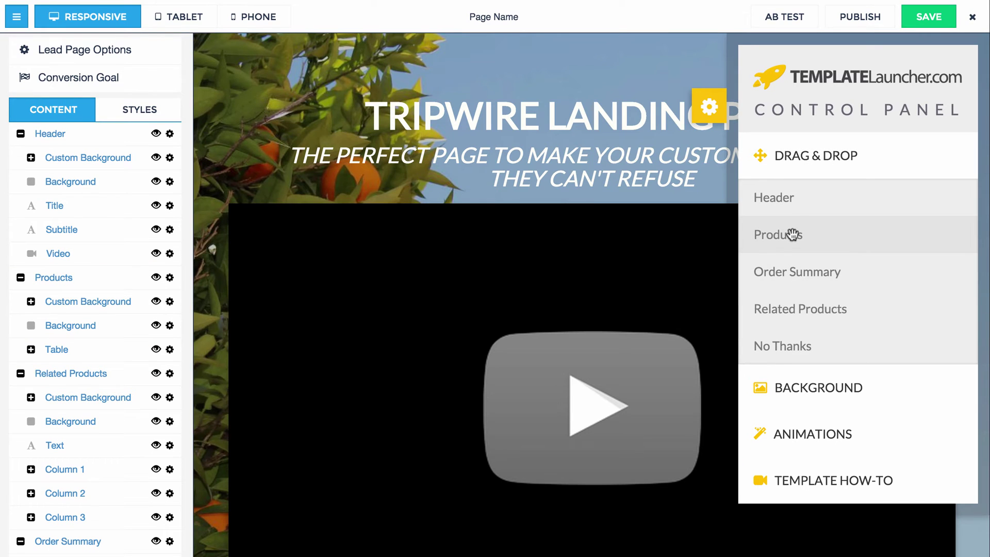
Place Related Products above Order Summary and scroll the page to check the new order
{"action": "left_click_drag", "start_coordinate": [808, 310], "coordinate": [842, 258]}
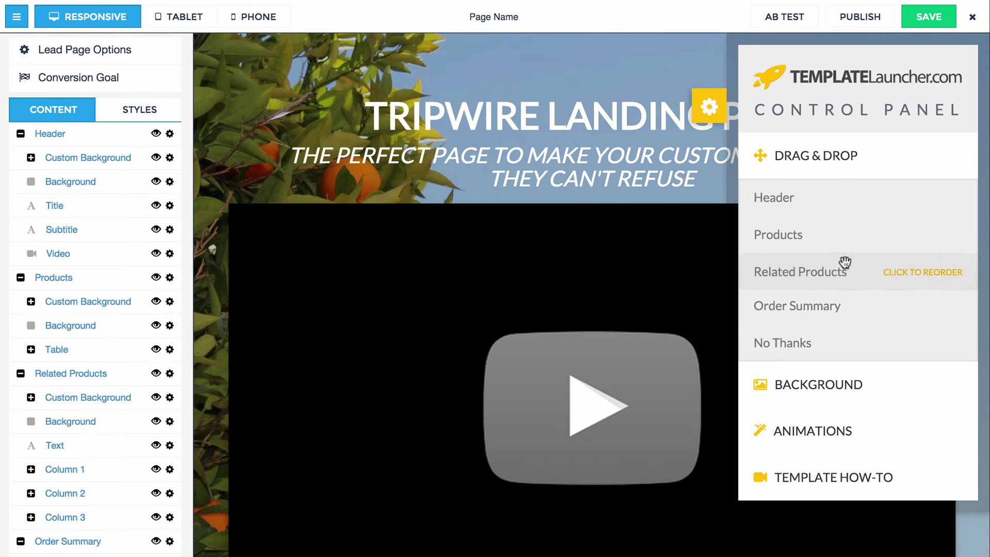
{"action": "scroll", "coordinate": [632, 242], "scroll_direction": "down", "scroll_amount": 10}
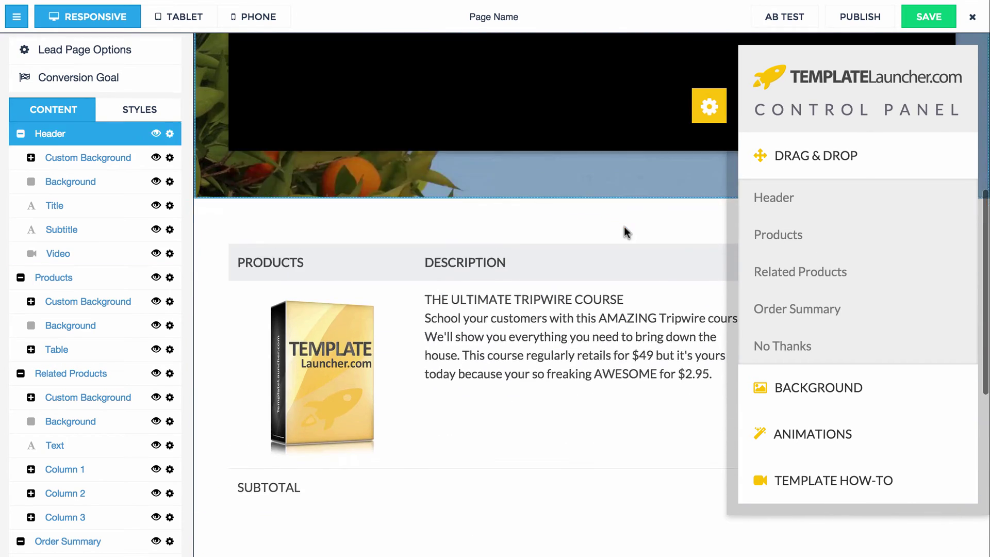
{"action": "scroll", "coordinate": [625, 227], "scroll_direction": "down", "scroll_amount": 10}
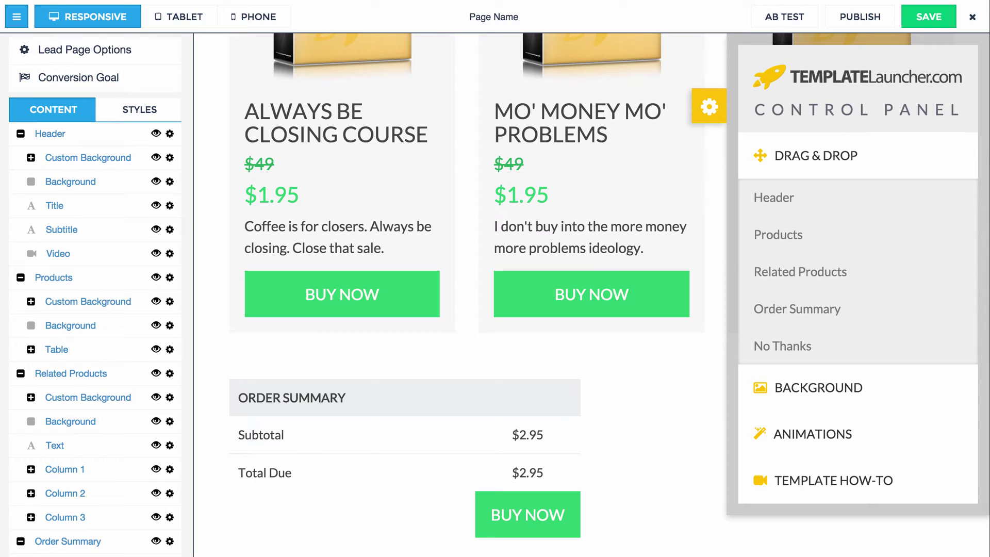
{"action": "left_click_drag", "start_coordinate": [649, 556], "coordinate": [648, 555]}
{"action": "left_click", "coordinate": [784, 150]}
Show the Background settings and keep Header chosen in the Select Section dropdown
{"action": "left_click", "coordinate": [784, 202]}
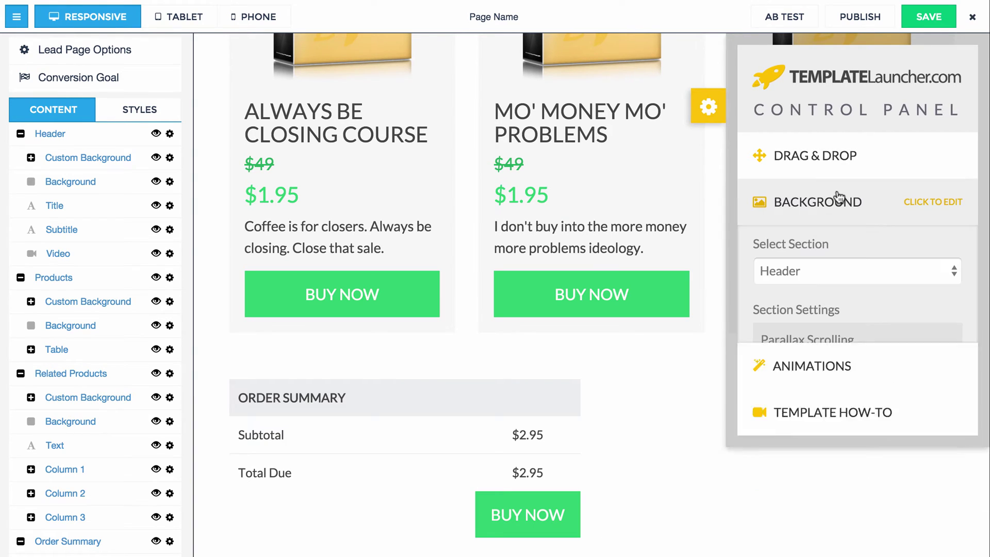
{"action": "scroll", "coordinate": [629, 227], "scroll_direction": "up", "scroll_amount": 10}
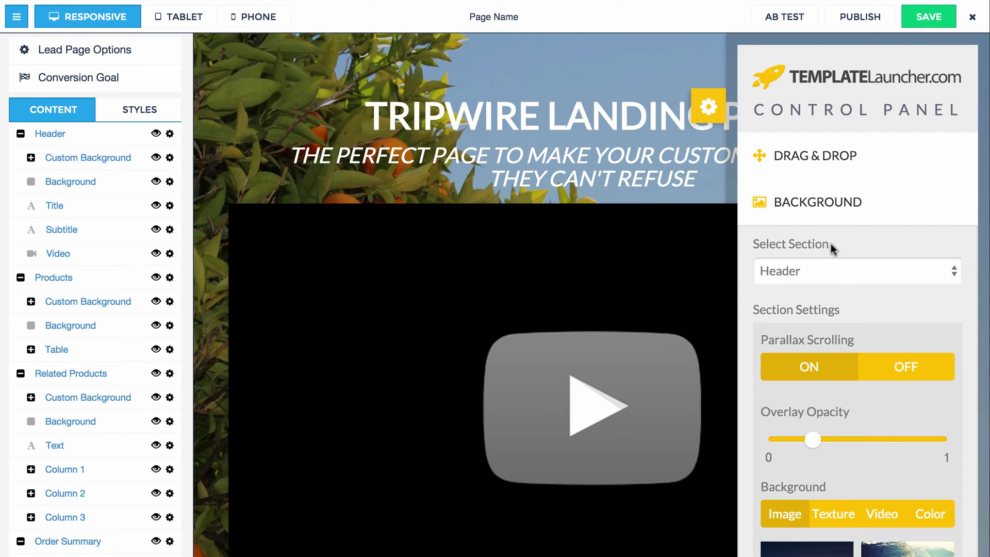
{"action": "scroll", "coordinate": [832, 246], "scroll_direction": "down", "scroll_amount": 3}
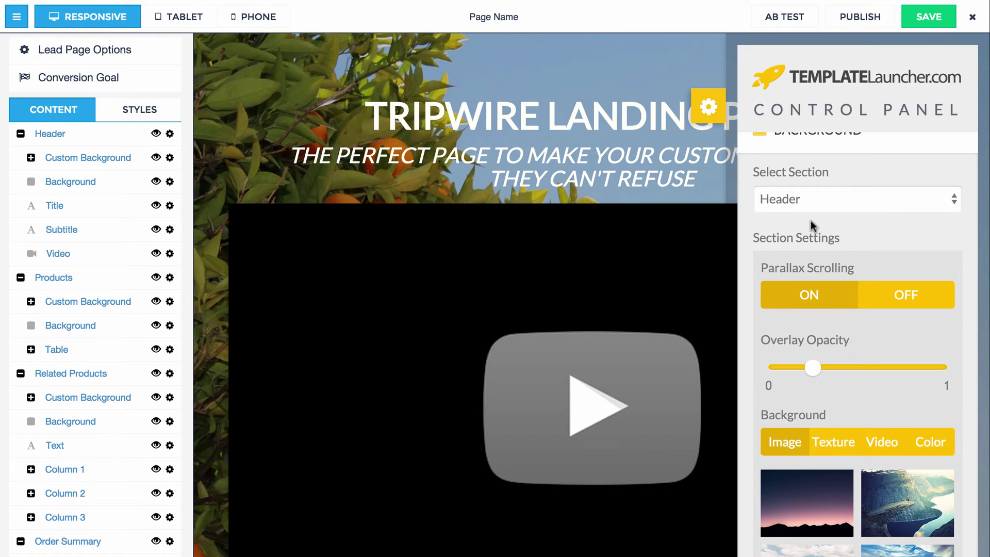
{"action": "left_click", "coordinate": [814, 202]}
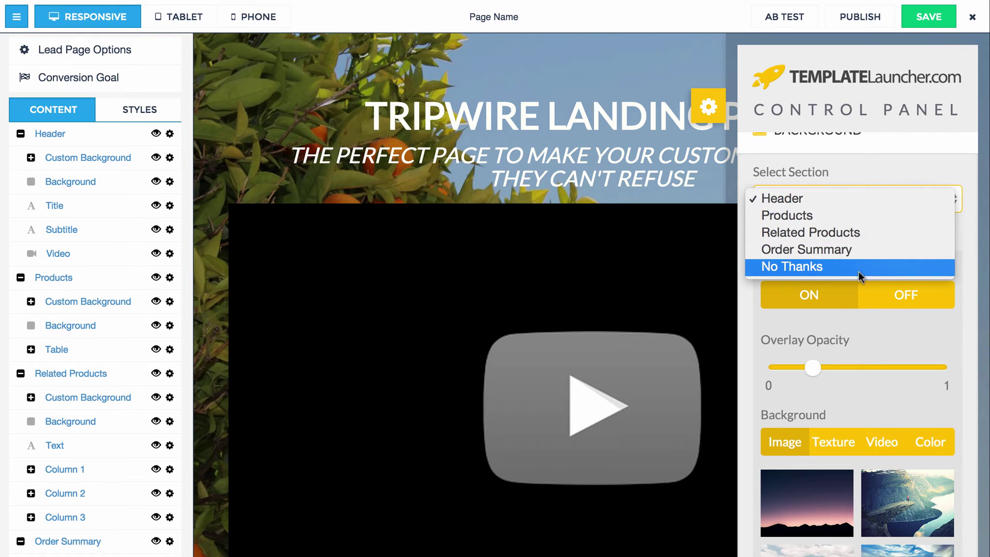
{"action": "left_click", "coordinate": [874, 181]}
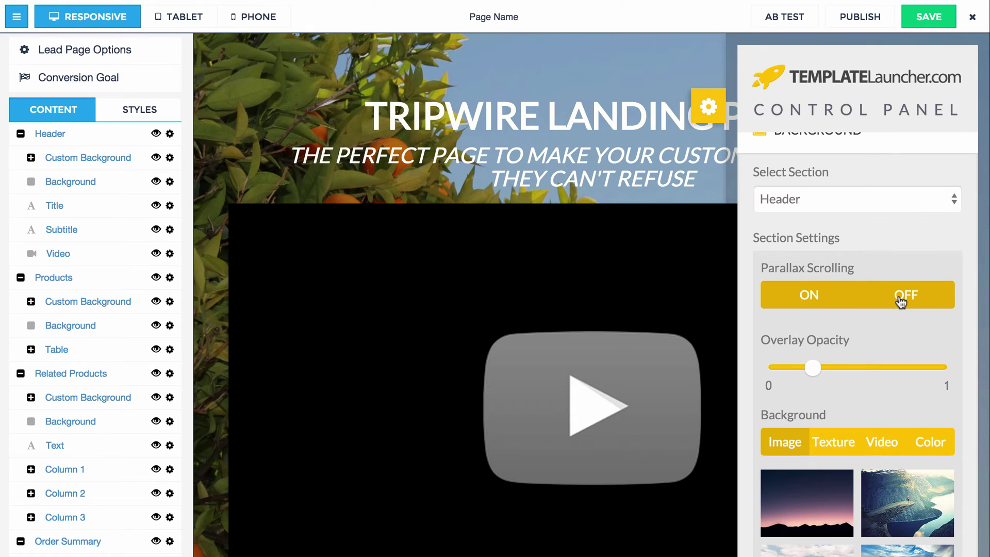
Turn the Header's parallax scrolling off, scroll to test, and collapse the Content sidebar
{"action": "left_click", "coordinate": [900, 300]}
{"action": "scroll", "coordinate": [453, 304], "scroll_direction": "down", "scroll_amount": 2}
{"action": "scroll", "coordinate": [454, 304], "scroll_direction": "down", "scroll_amount": 5}
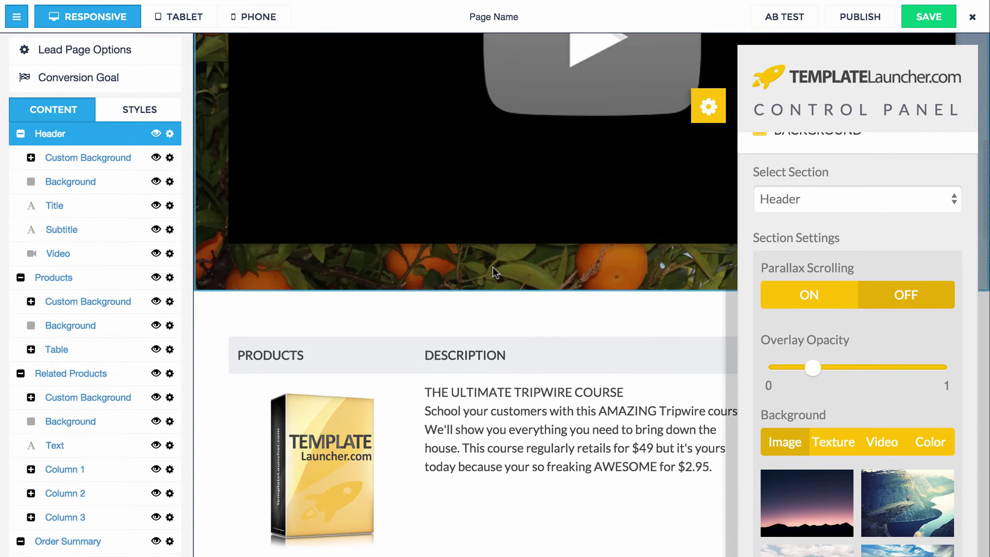
{"action": "scroll", "coordinate": [493, 267], "scroll_direction": "up", "scroll_amount": 5}
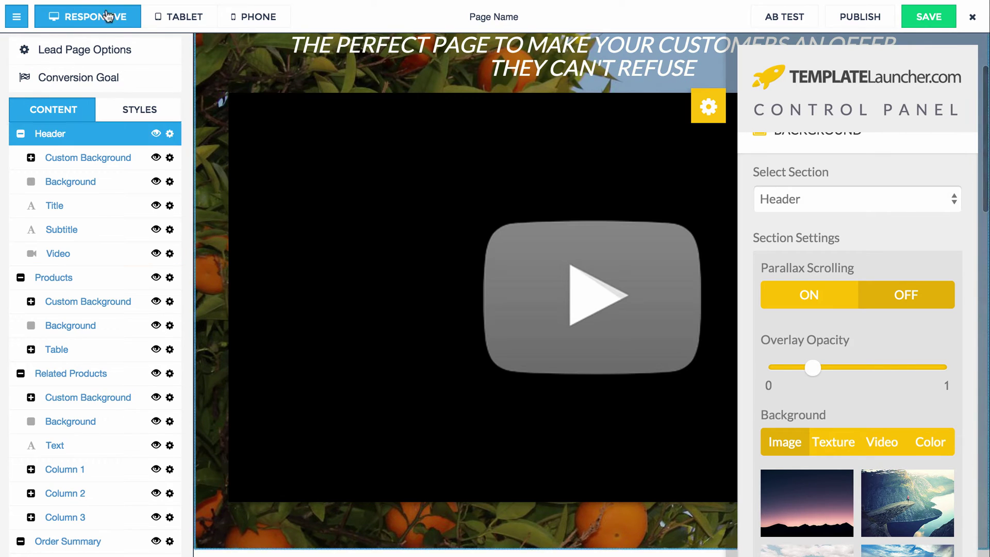
{"action": "left_click", "coordinate": [17, 17]}
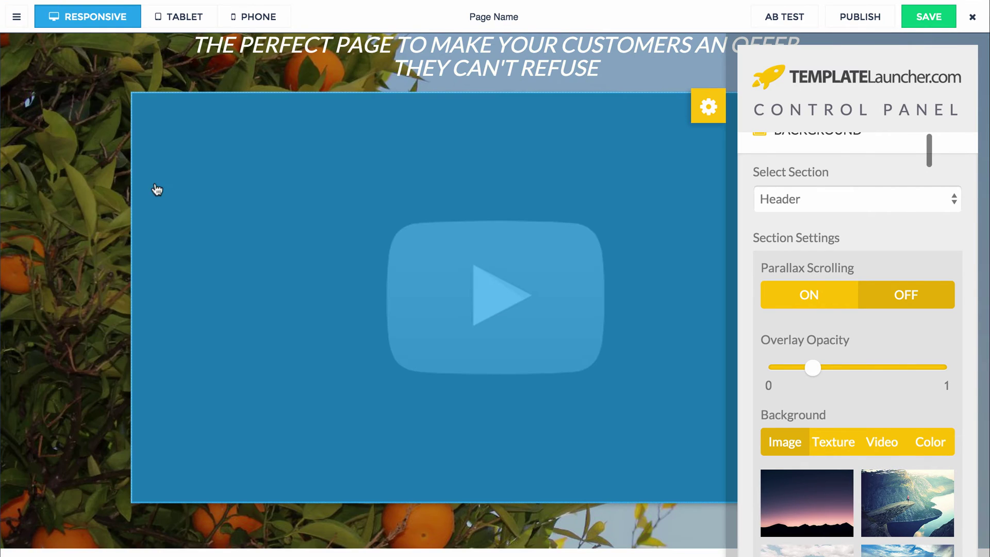
{"action": "scroll", "coordinate": [111, 310], "scroll_direction": "up", "scroll_amount": 2}
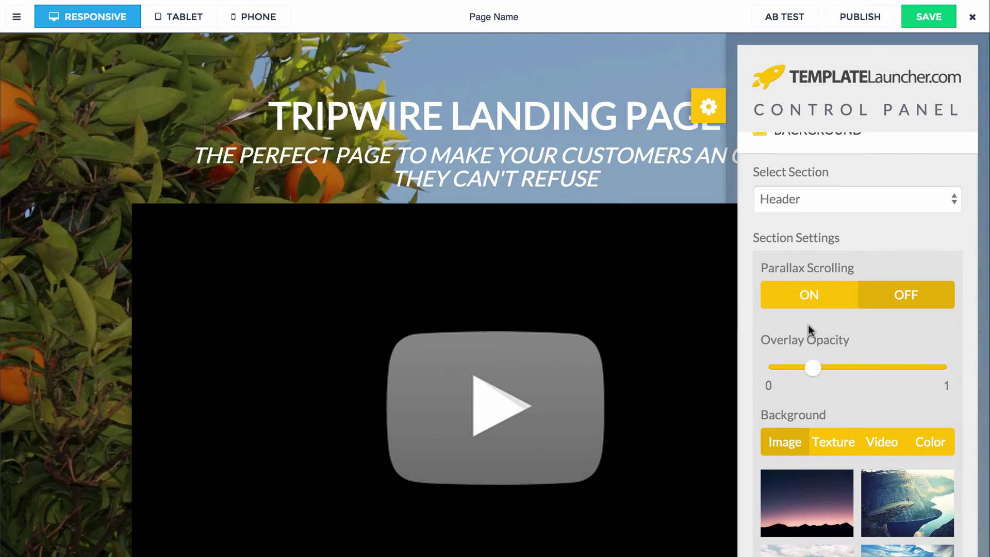
Switch Header parallax scrolling back on and scroll to compare the effect
{"action": "left_click", "coordinate": [809, 294]}
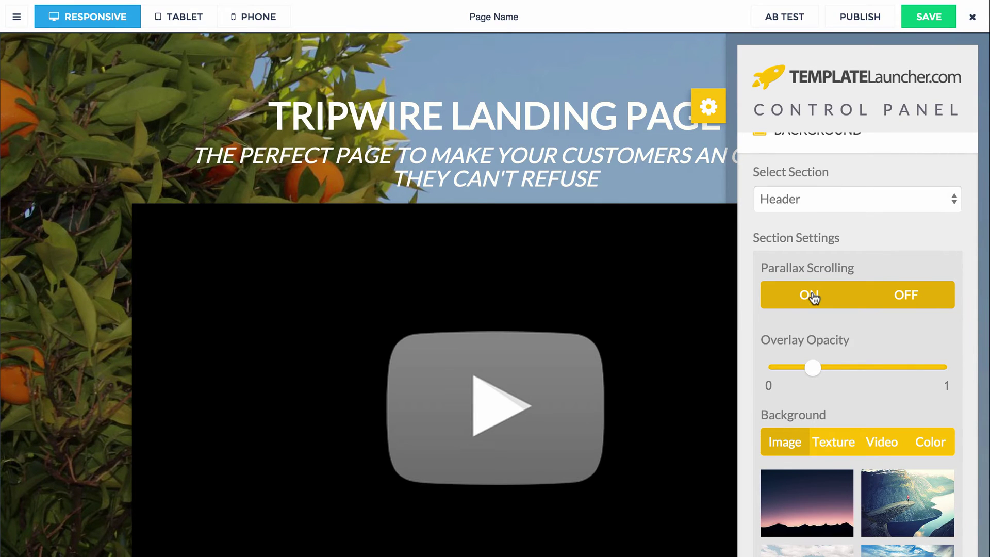
{"action": "scroll", "coordinate": [201, 275], "scroll_direction": "down", "scroll_amount": 7}
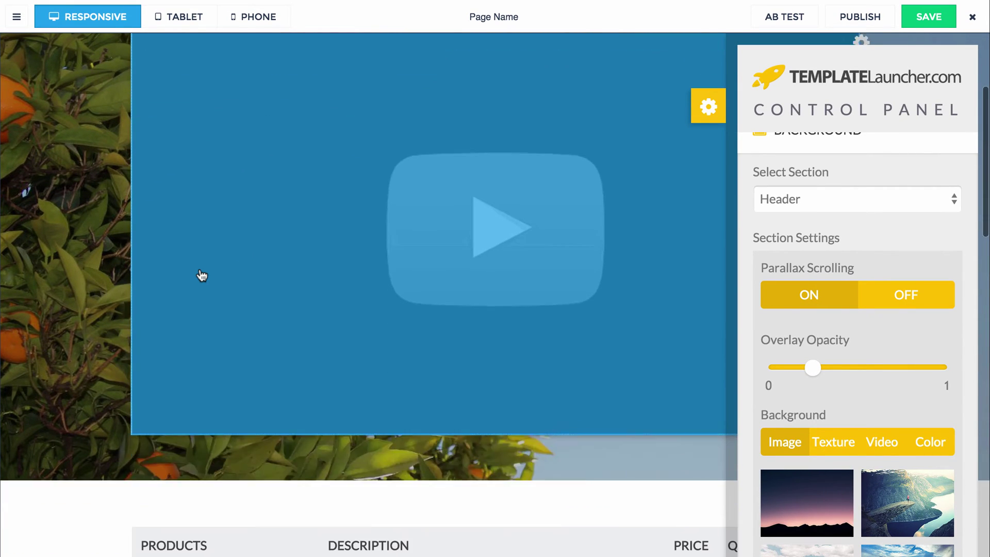
{"action": "scroll", "coordinate": [200, 273], "scroll_direction": "up", "scroll_amount": 7}
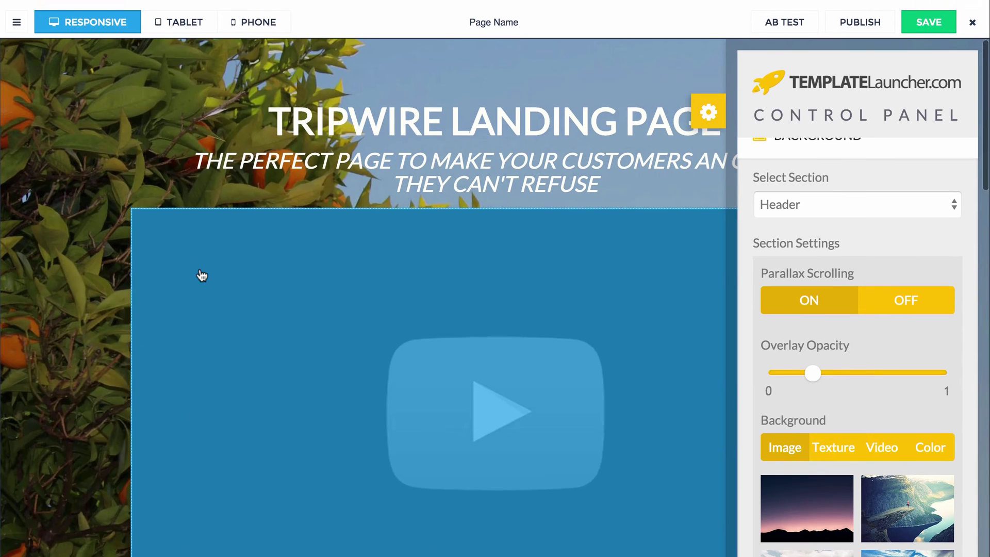